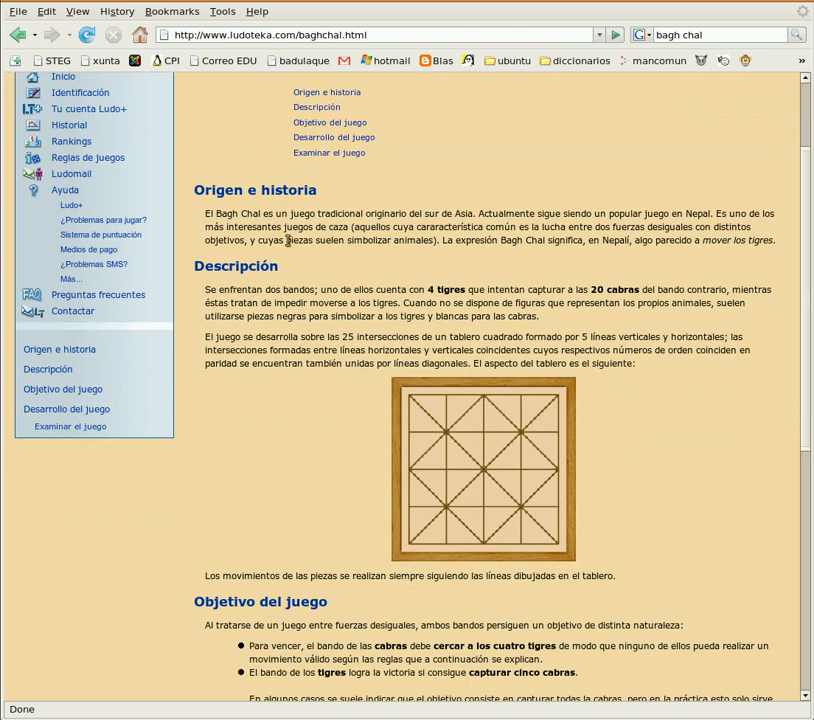
- Examine the Bagh Chal board diagram on the web page and switch to the QCad drawing window
{"action": "scroll", "coordinate": [278, 350], "scroll_direction": "down", "scroll_amount": 3}
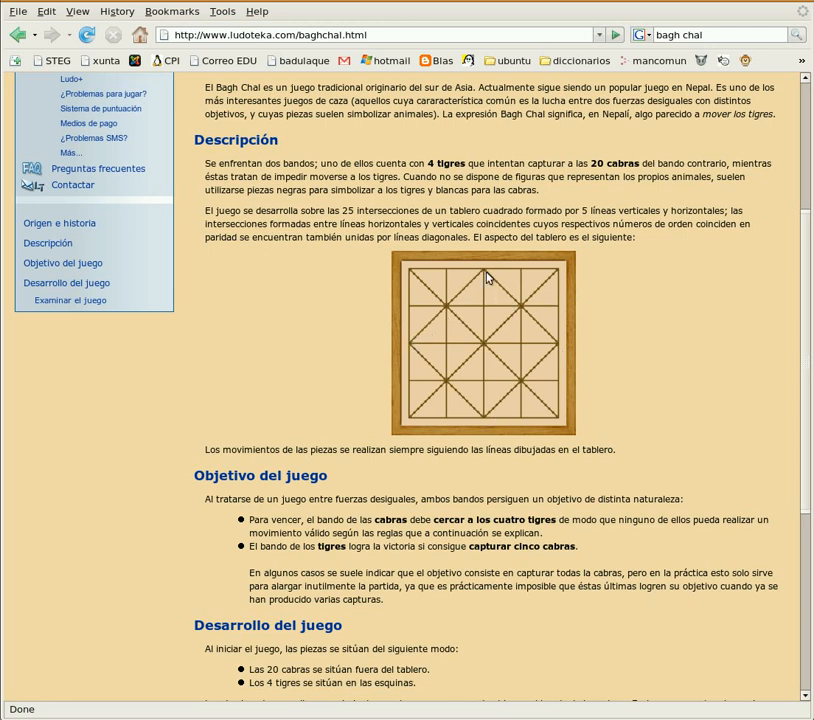
{"action": "left_click", "coordinate": [771, 10]}
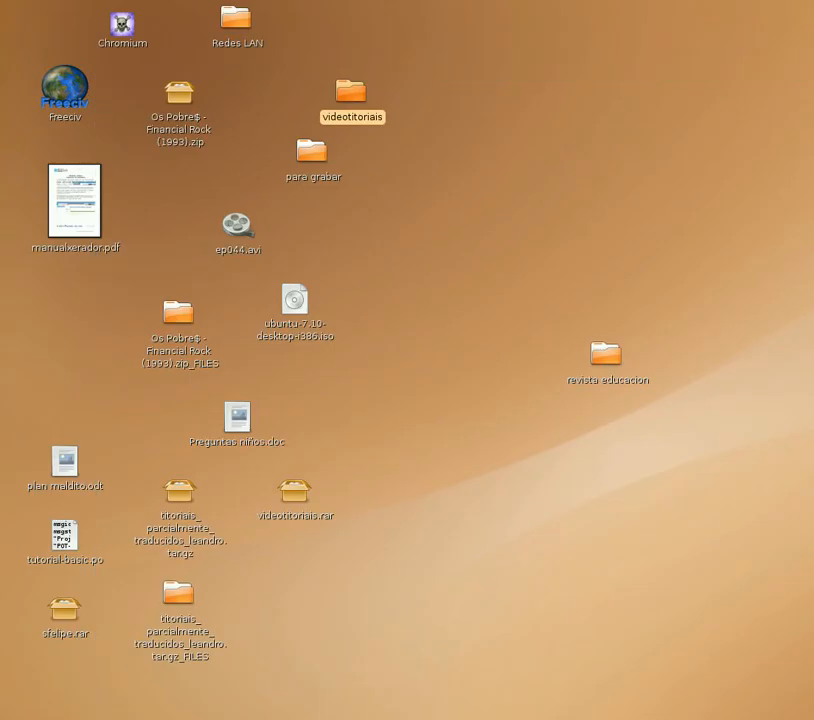
{"action": "left_click", "coordinate": [130, 718]}
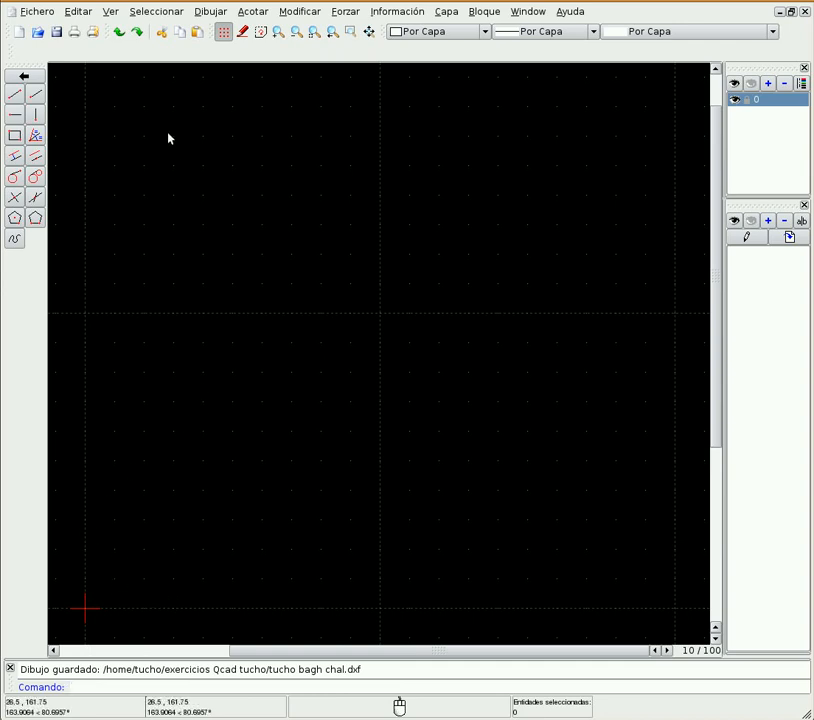
- Draw a 160 by 160 square with the Rectangle tool, from the origin 0,0 to 160,160
{"action": "right_click", "coordinate": [55, 91]}
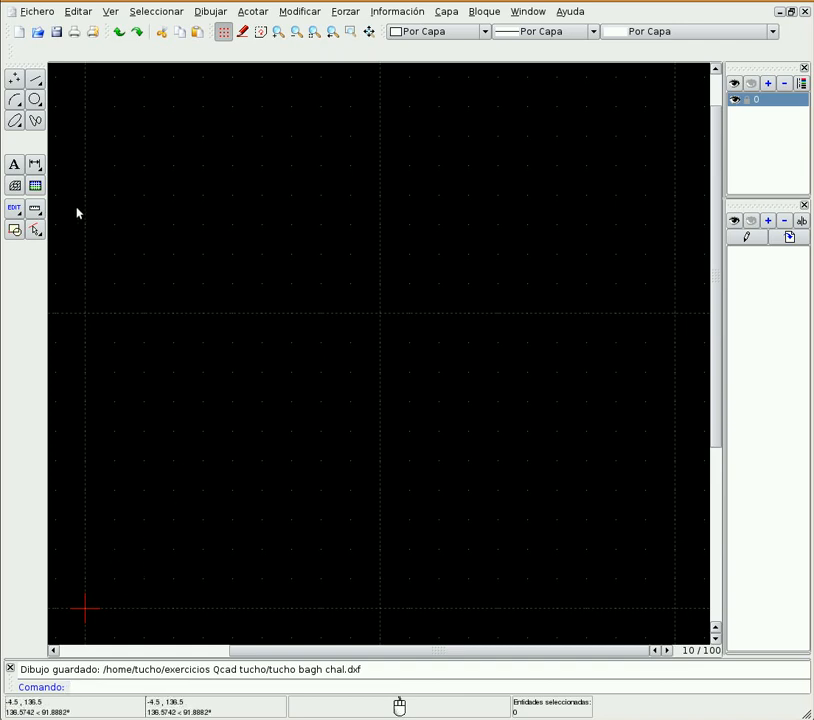
{"action": "left_click", "coordinate": [36, 81]}
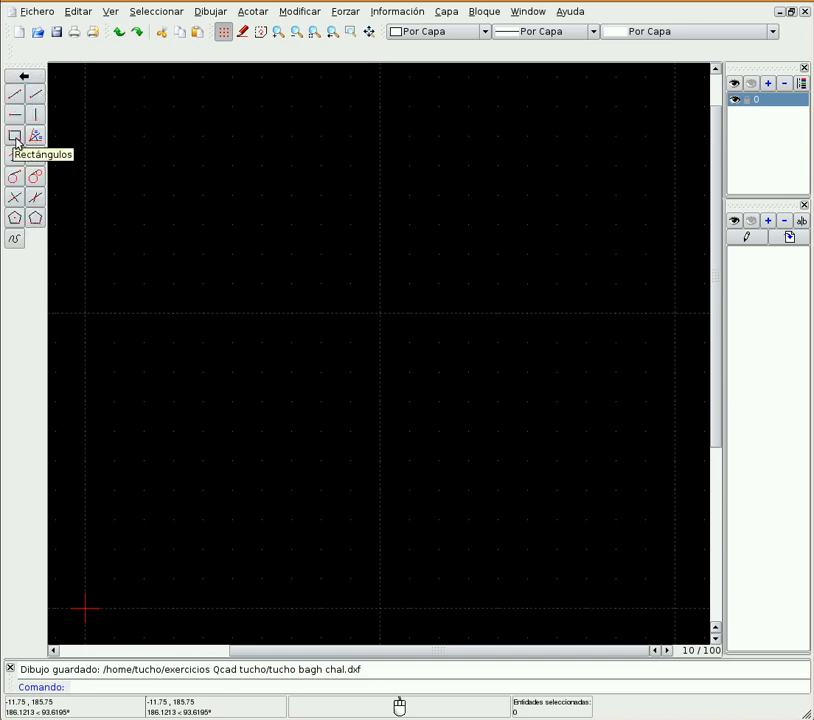
{"action": "left_click", "coordinate": [15, 138]}
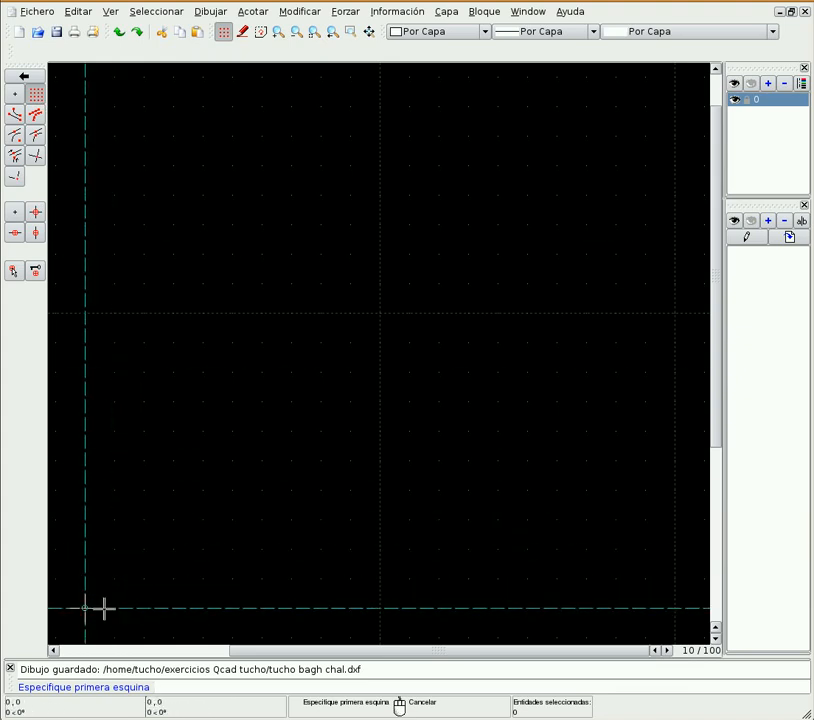
{"action": "left_click", "coordinate": [104, 608]}
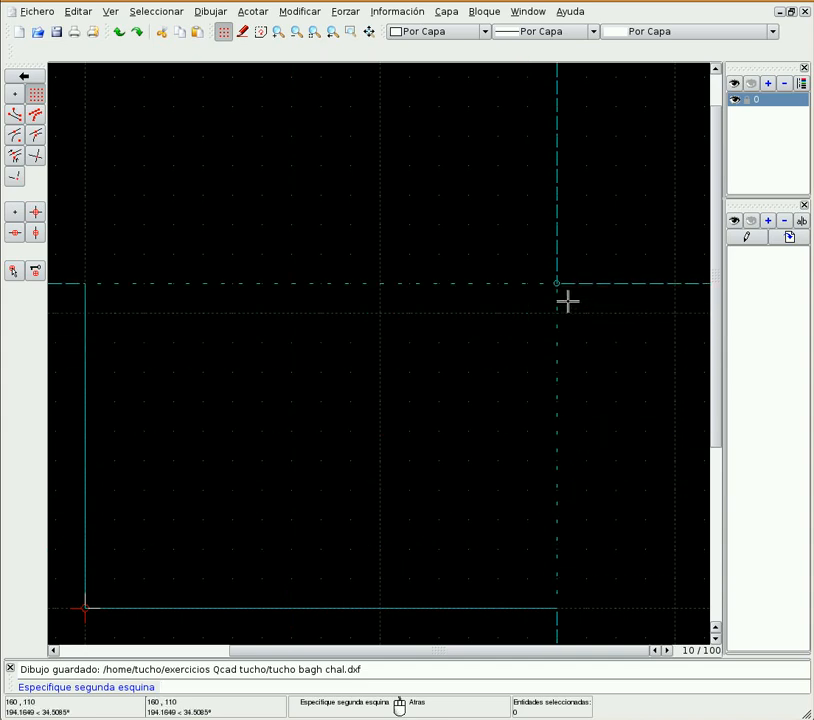
{"action": "left_click", "coordinate": [568, 149]}
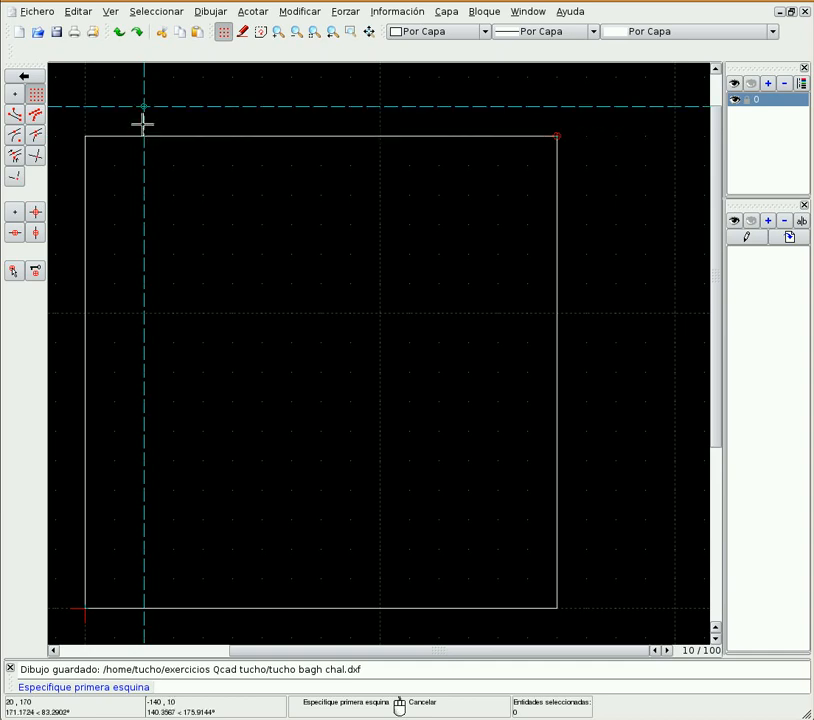
- Draw three vertical lines across the full height of the square at x = 40, 80 and 120
{"action": "left_click", "coordinate": [24, 76]}
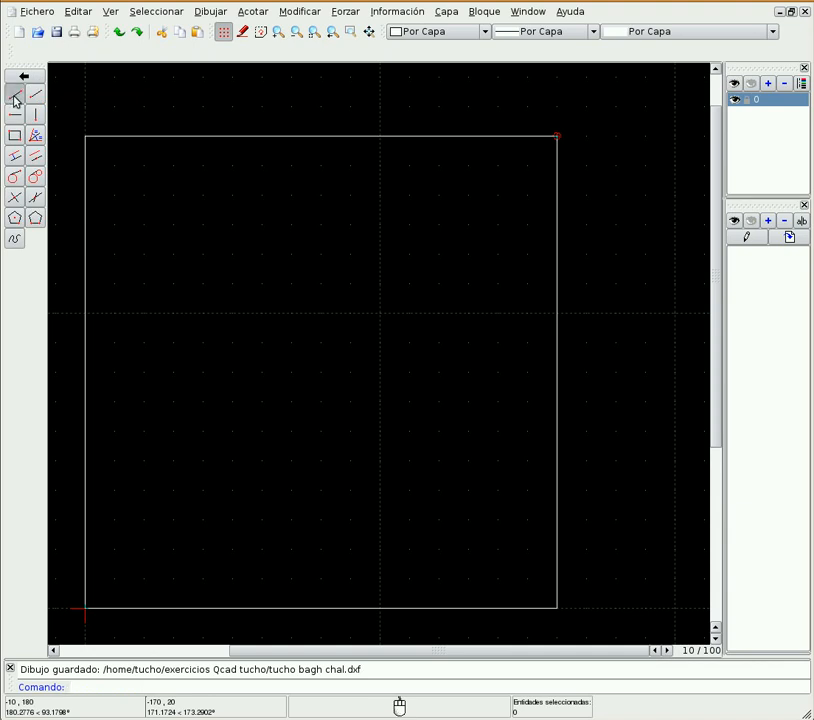
{"action": "left_click", "coordinate": [15, 96]}
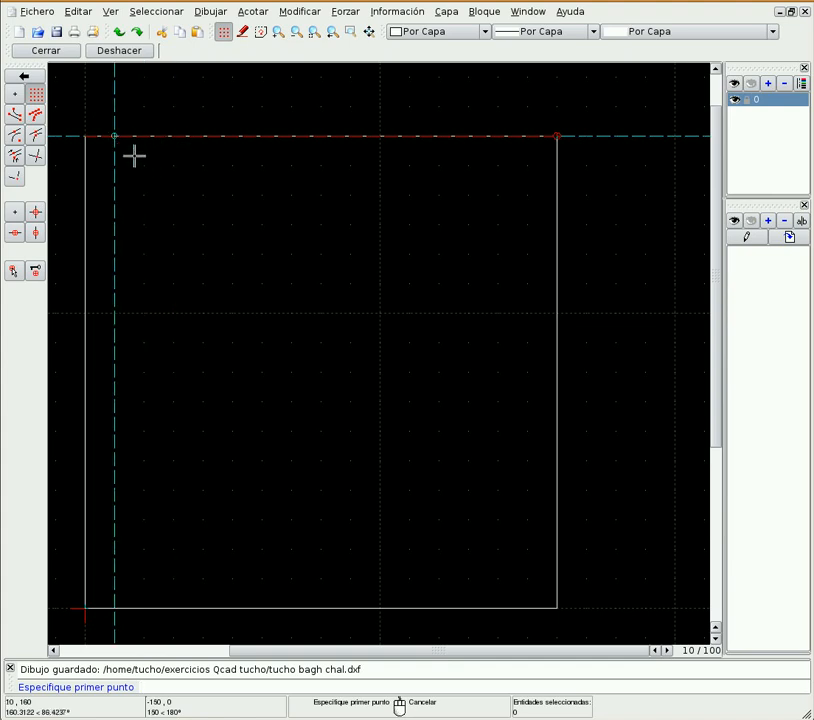
{"action": "left_click", "coordinate": [203, 147]}
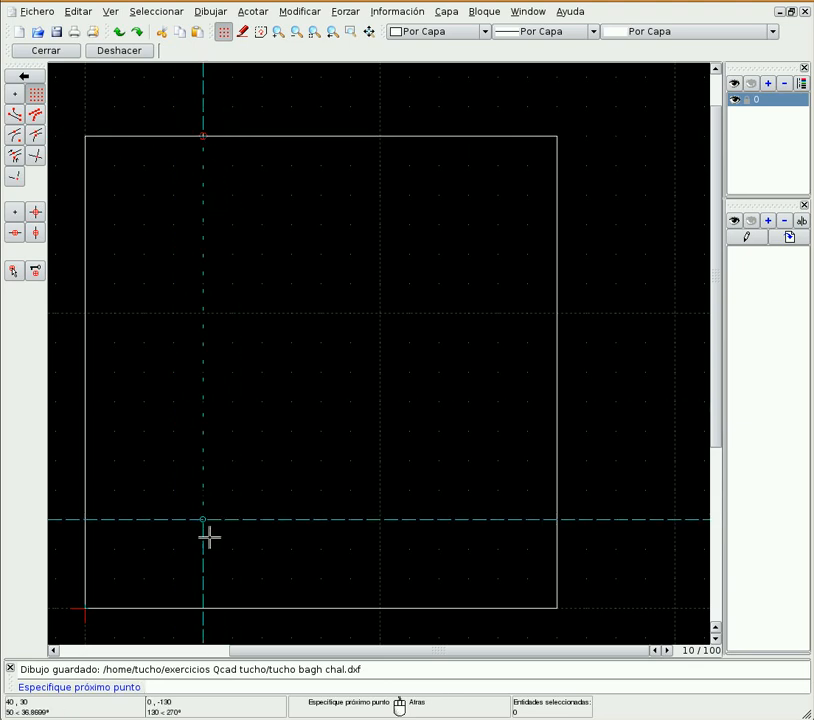
{"action": "left_click", "coordinate": [205, 609]}
{"action": "right_click", "coordinate": [320, 187]}
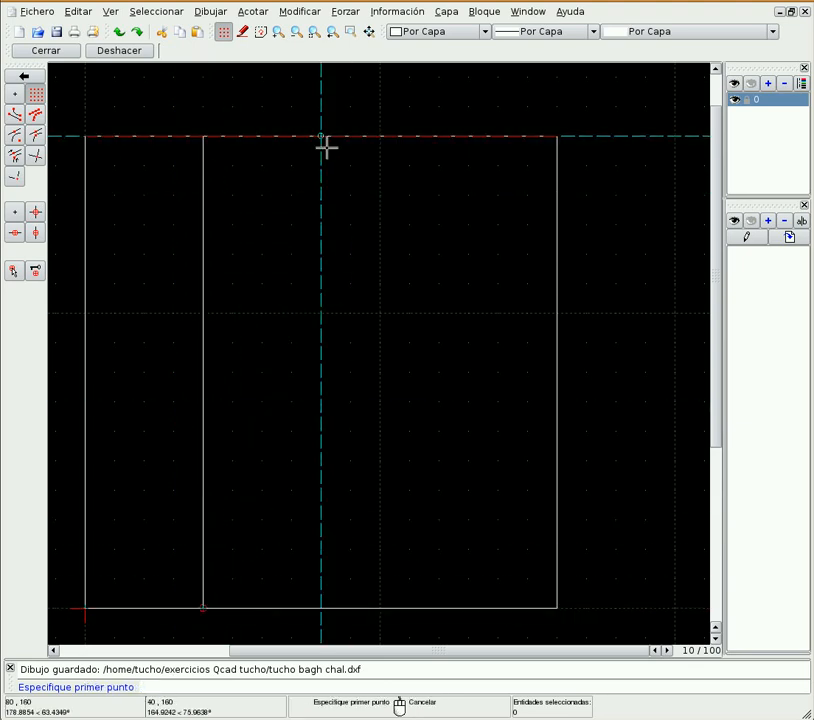
{"action": "left_click", "coordinate": [327, 147]}
{"action": "left_click", "coordinate": [323, 610]}
{"action": "right_click", "coordinate": [404, 500]}
{"action": "left_click", "coordinate": [440, 152]}
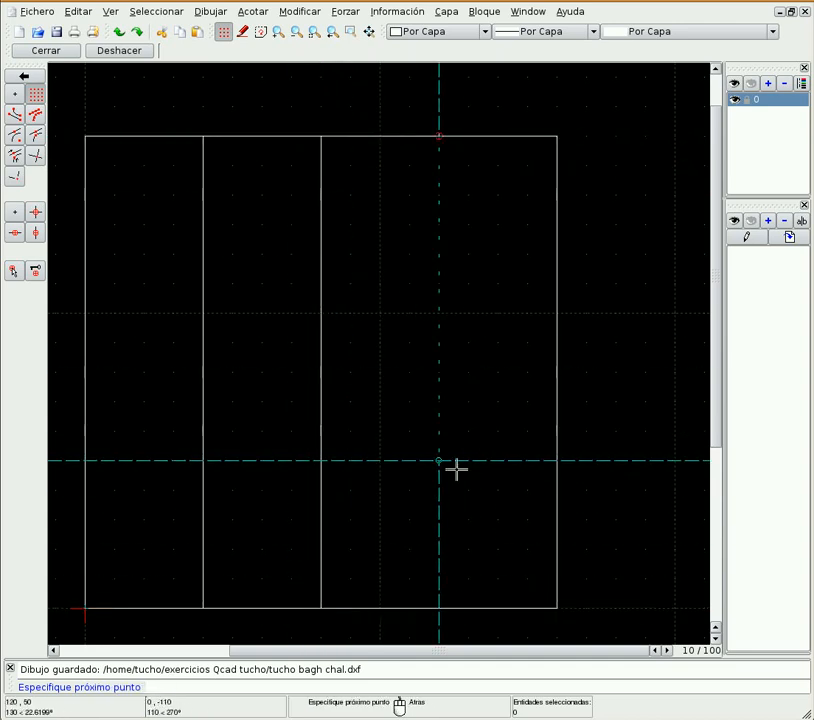
{"action": "left_click", "coordinate": [441, 610]}
{"action": "right_click", "coordinate": [482, 401]}
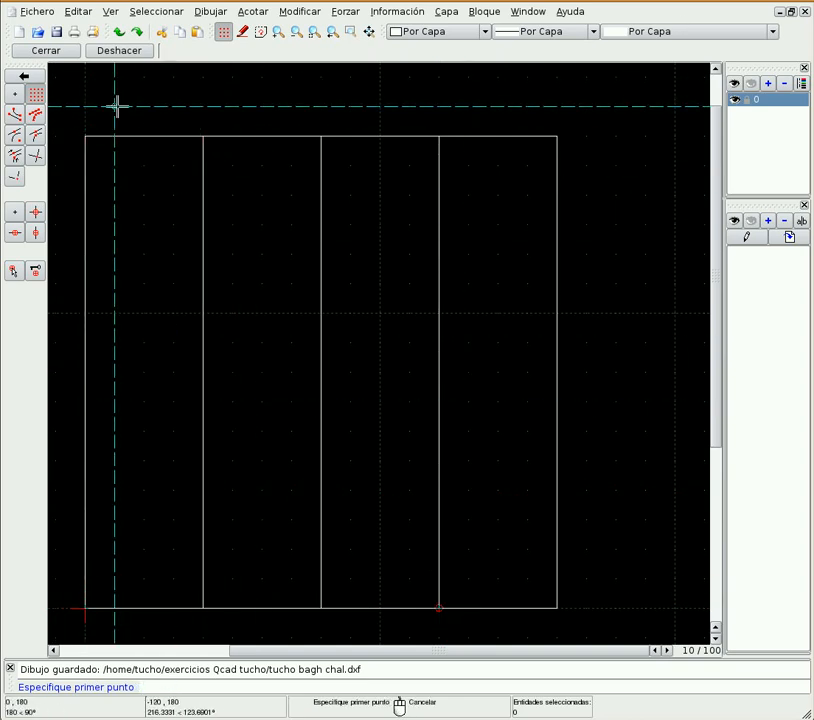
- Draw a horizontal line across the square from 0,120 to 160,120
{"action": "left_click", "coordinate": [104, 254]}
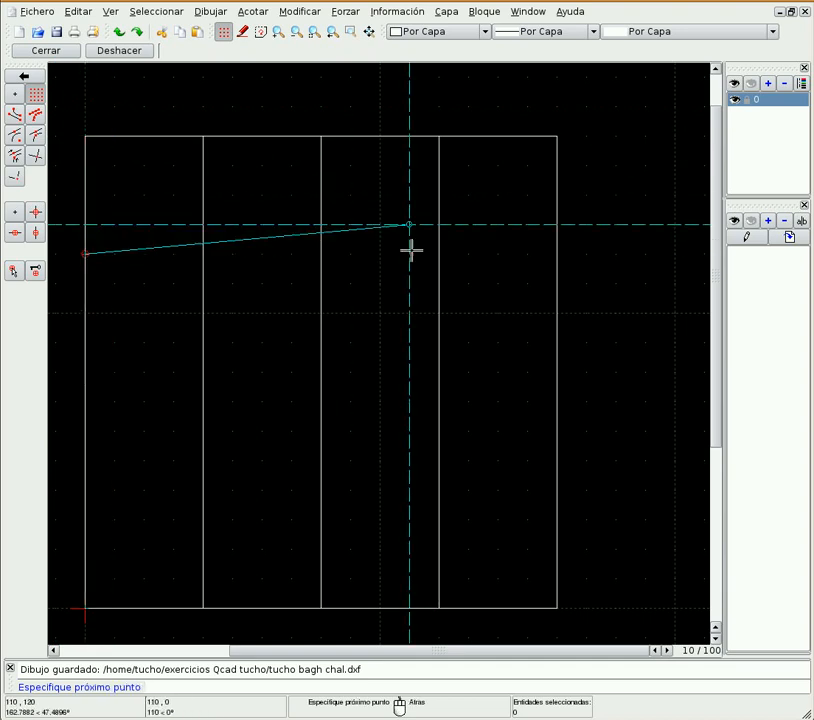
{"action": "left_click", "coordinate": [557, 255]}
{"action": "right_click", "coordinate": [98, 264]}
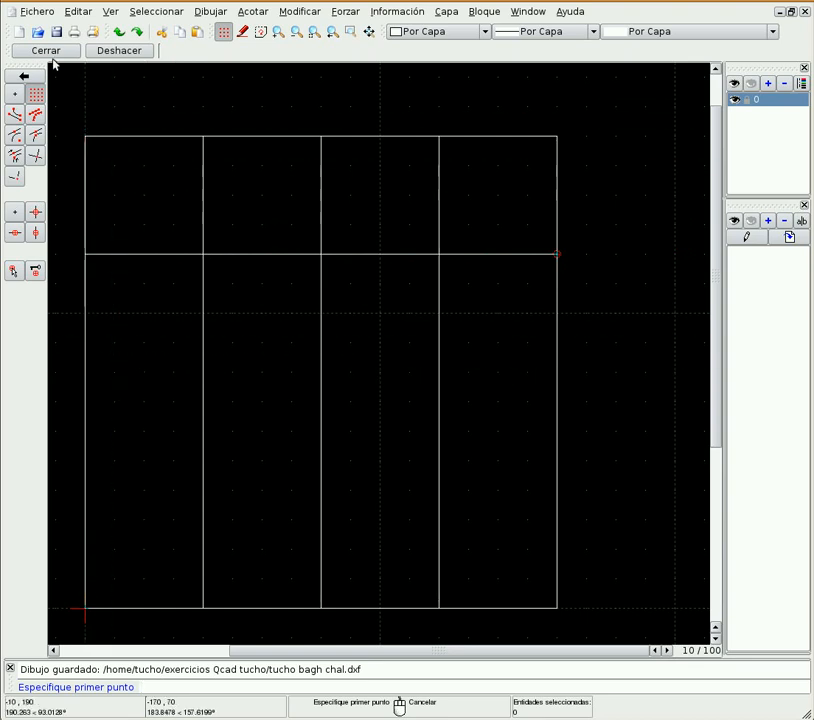
- Draw the middle horizontal line by snapping to the midpoints of the square's two vertical sides
{"action": "left_click", "coordinate": [20, 141]}
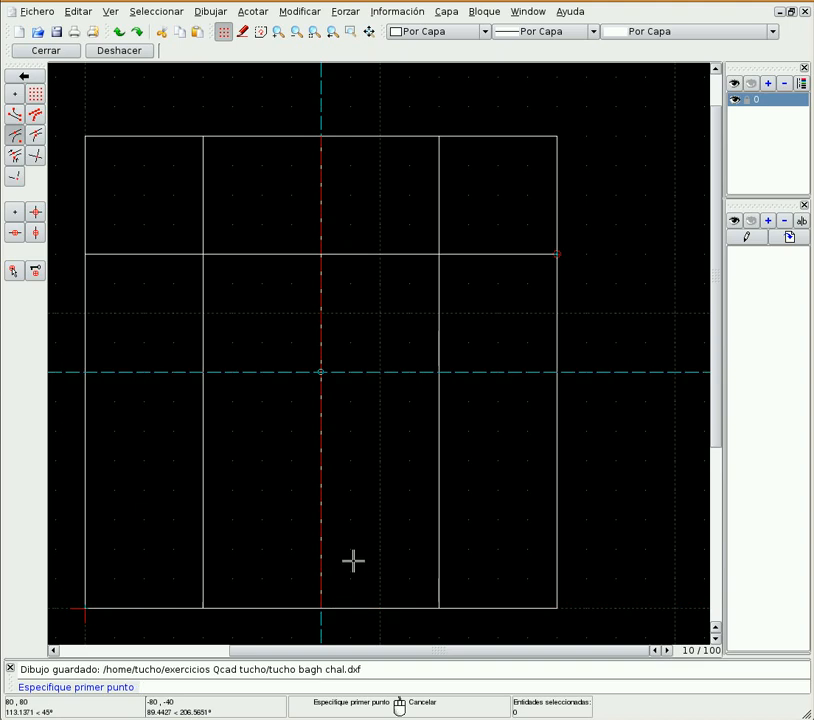
{"action": "left_click", "coordinate": [114, 388]}
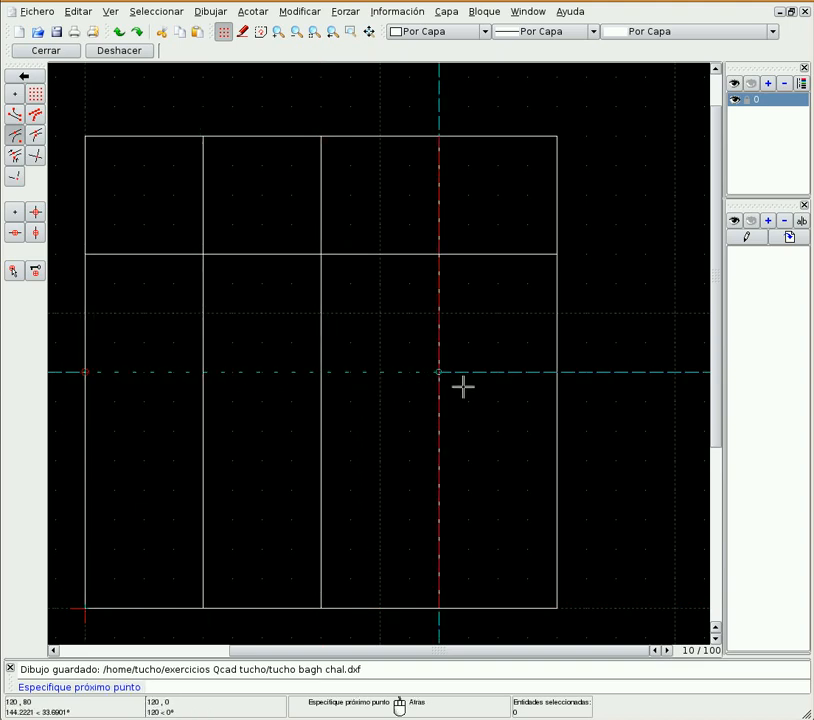
{"action": "left_click", "coordinate": [549, 381]}
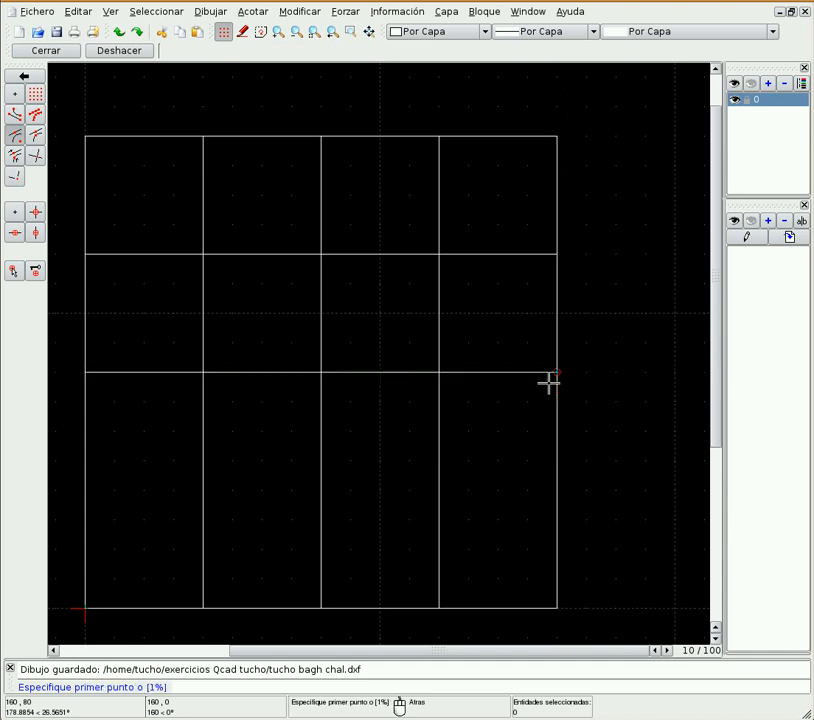
{"action": "right_click", "coordinate": [531, 293]}
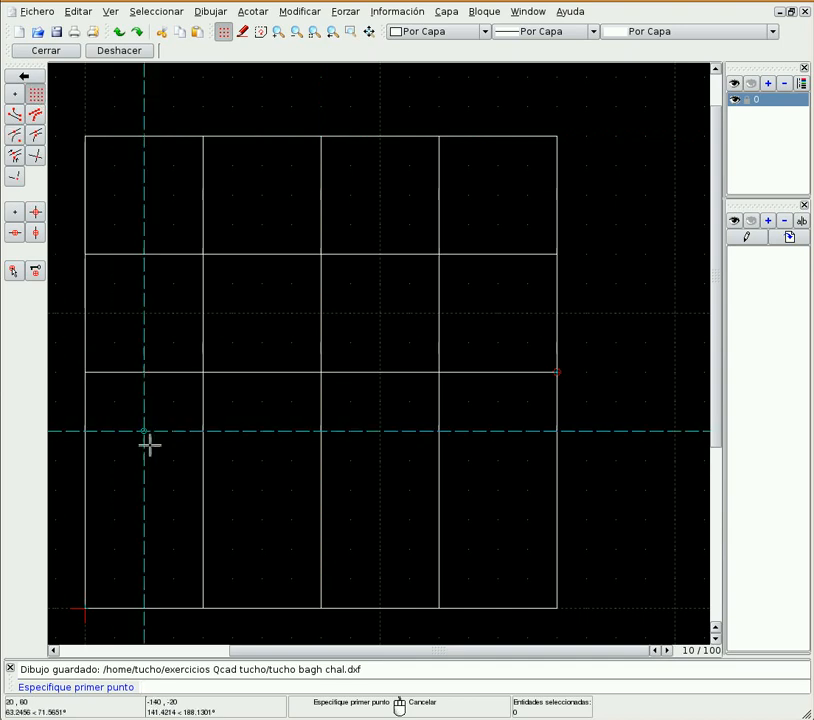
- Draw a horizontal line across the square from 0,40 to 160,40, snapping to the grid
{"action": "left_click", "coordinate": [99, 512]}
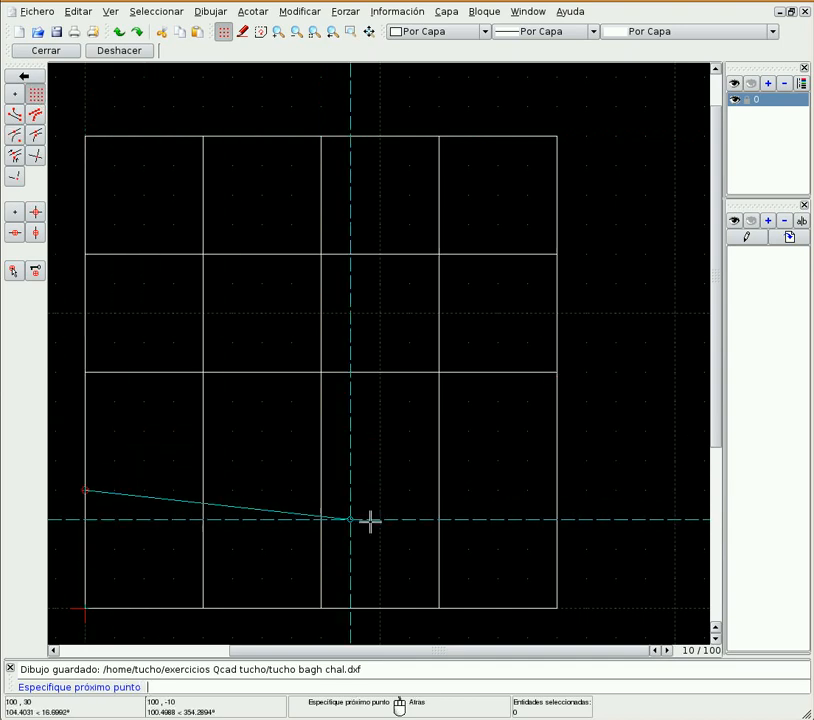
{"action": "left_click", "coordinate": [563, 497]}
{"action": "right_click", "coordinate": [460, 392]}
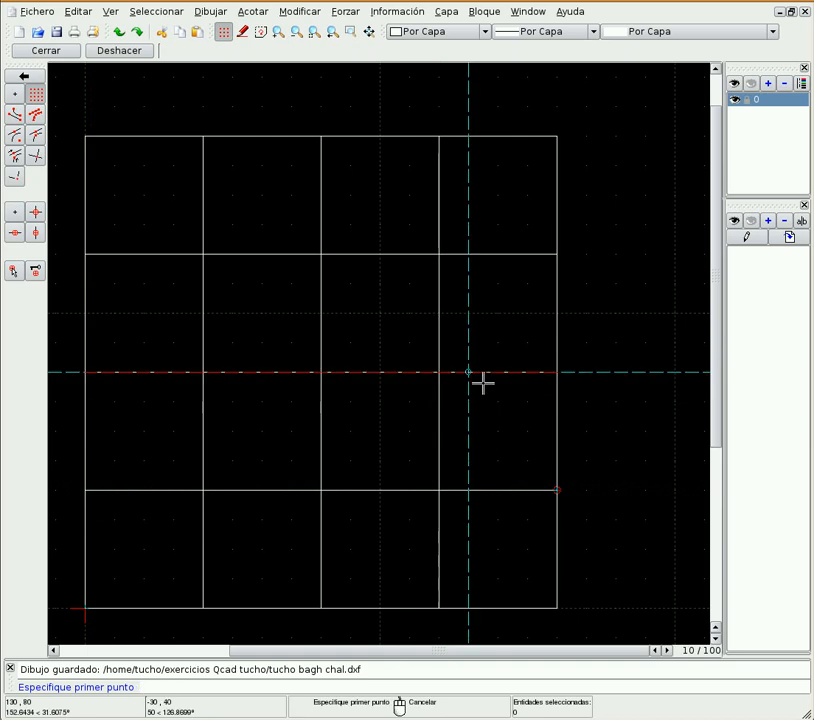
- Draw both full diagonals of the square from corner to opposite corner
{"action": "left_click", "coordinate": [101, 157]}
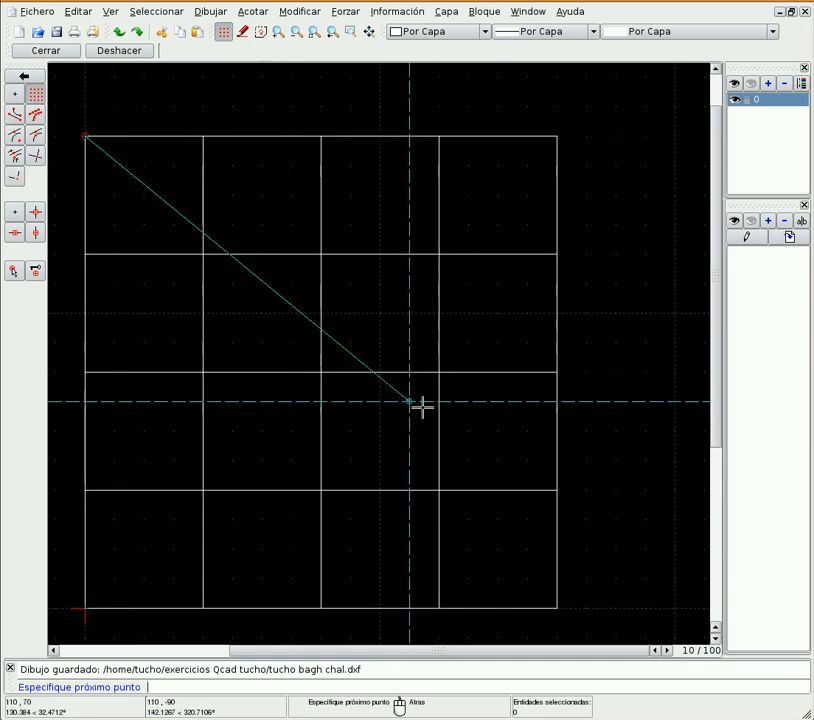
{"action": "left_click", "coordinate": [561, 607]}
{"action": "right_click", "coordinate": [501, 505]}
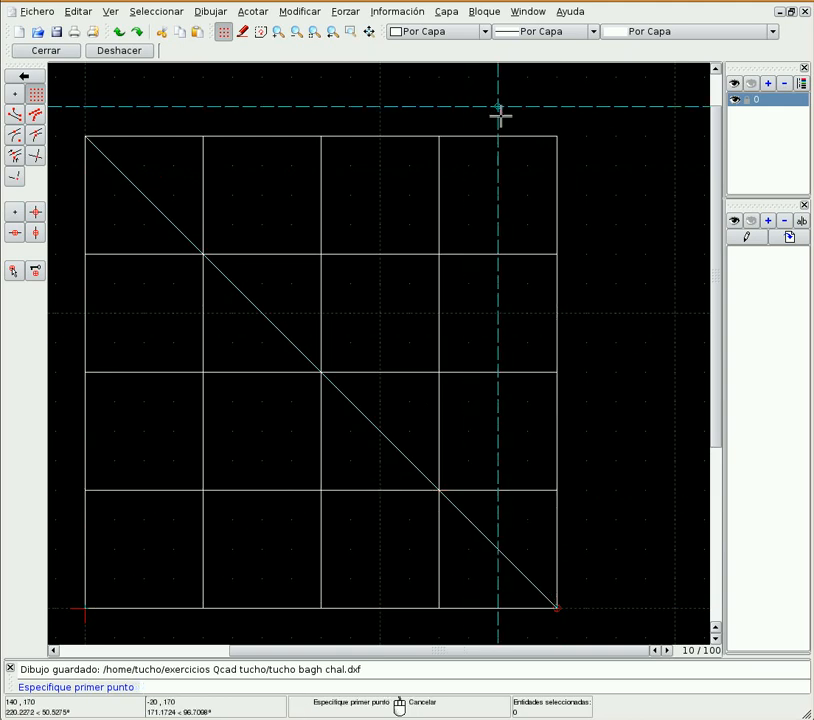
{"action": "left_click", "coordinate": [558, 146]}
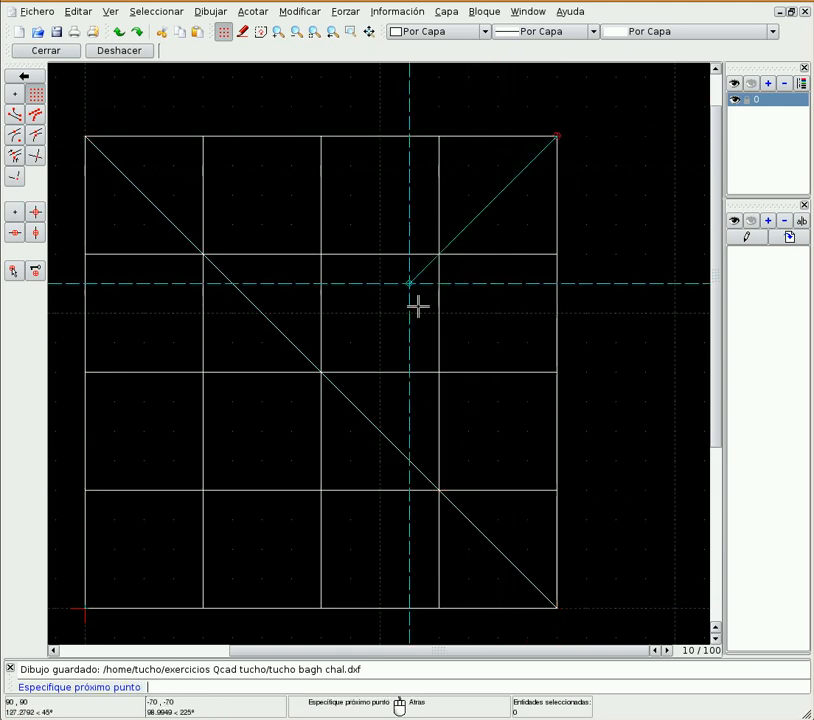
{"action": "left_click", "coordinate": [98, 613]}
{"action": "right_click", "coordinate": [400, 470]}
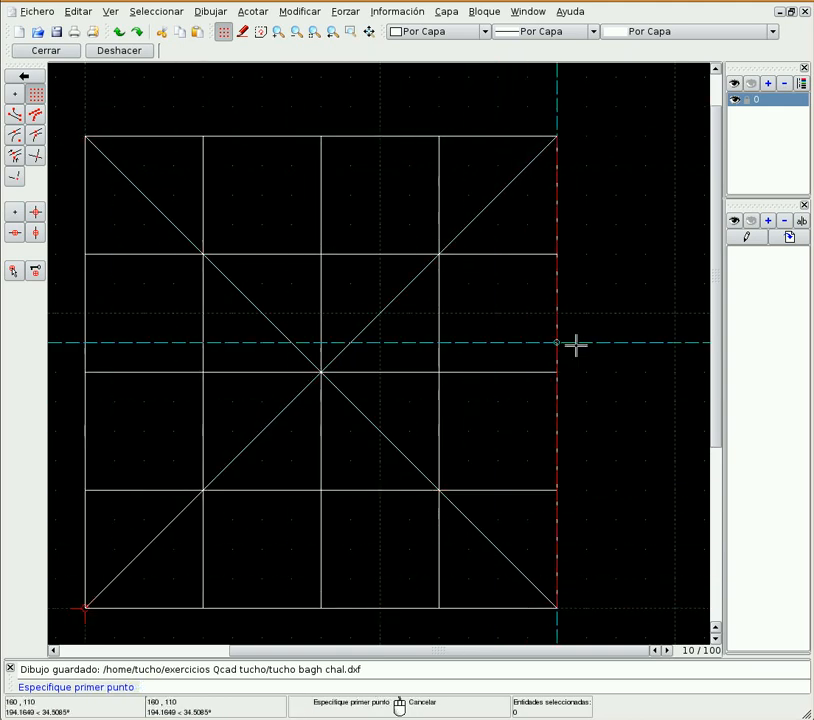
- Draw a closed diamond joining the side midpoints 80,160, 0,80, 80,0 and 160,80, and end the line command
{"action": "left_click", "coordinate": [329, 157]}
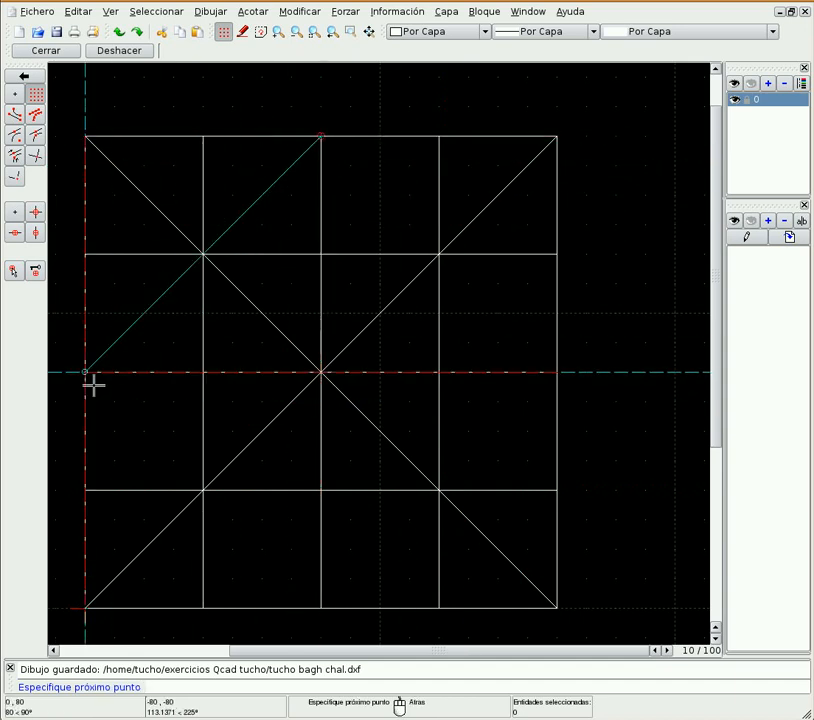
{"action": "left_click", "coordinate": [93, 385]}
{"action": "left_click", "coordinate": [320, 609]}
{"action": "left_click", "coordinate": [557, 388]}
{"action": "left_click", "coordinate": [331, 151]}
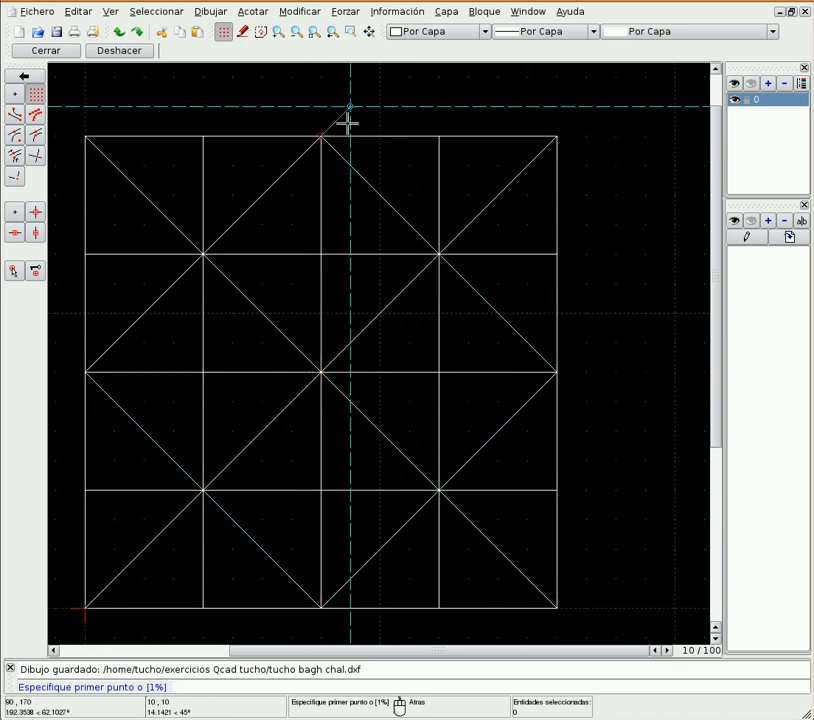
{"action": "right_click", "coordinate": [348, 122]}
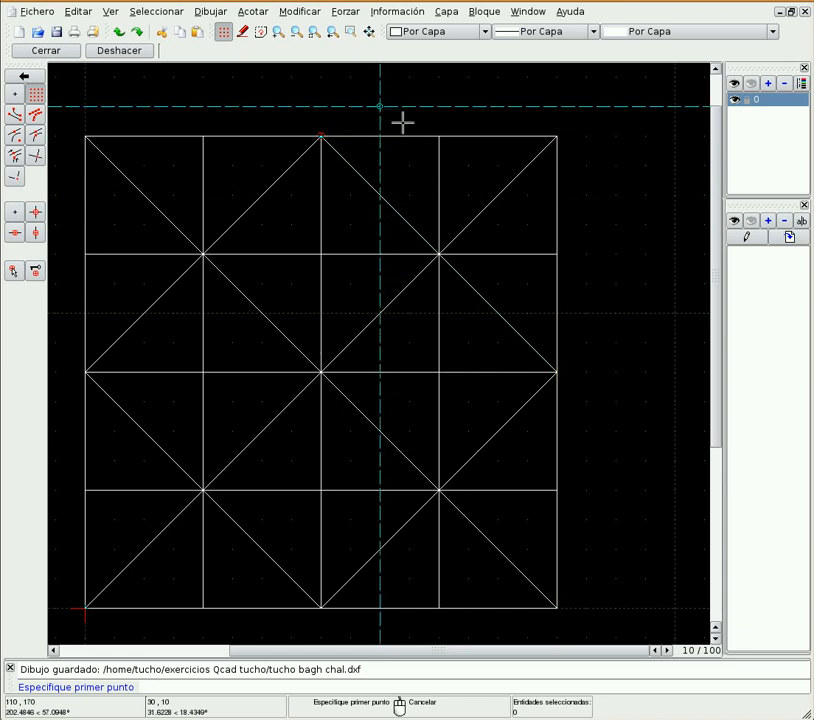
{"action": "right_click", "coordinate": [603, 105]}
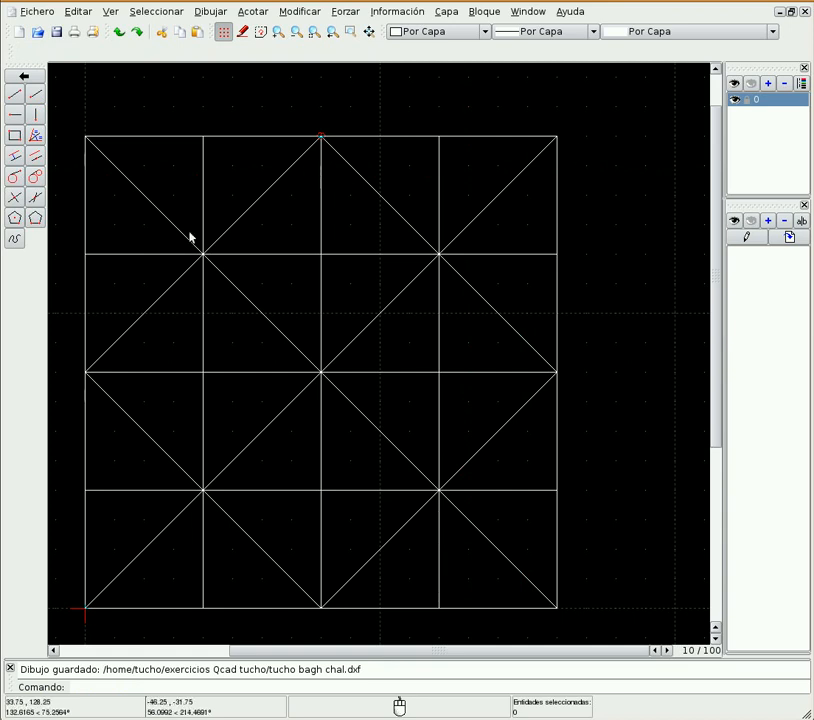
{"action": "left_click", "coordinate": [28, 77]}
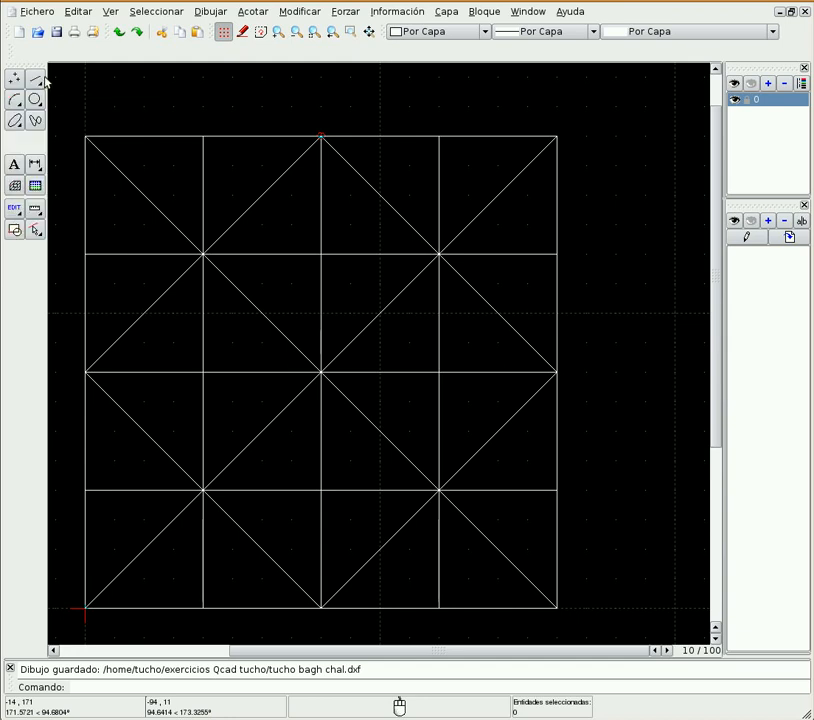
{"action": "left_click", "coordinate": [36, 80]}
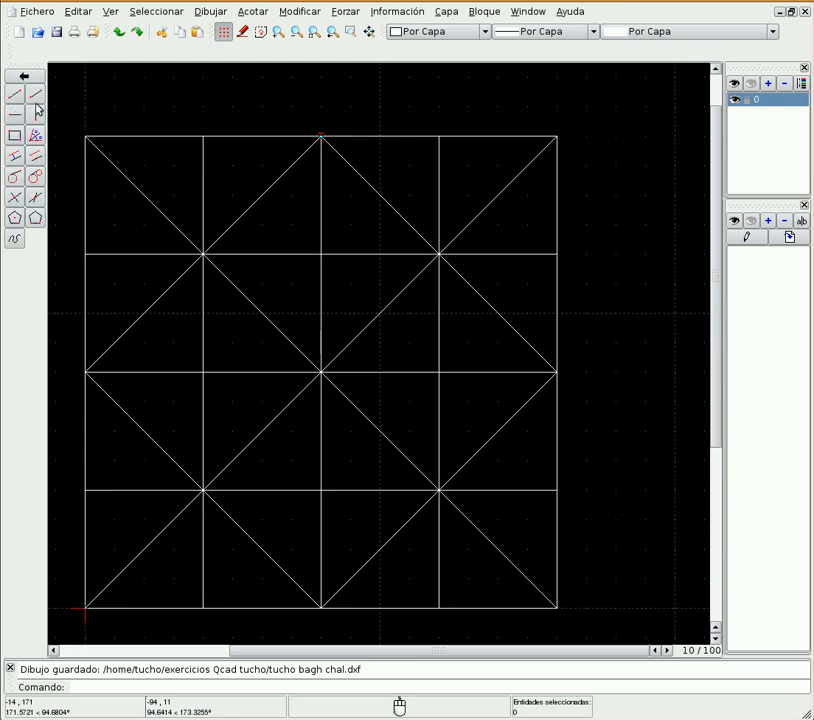
{"action": "left_click", "coordinate": [27, 79]}
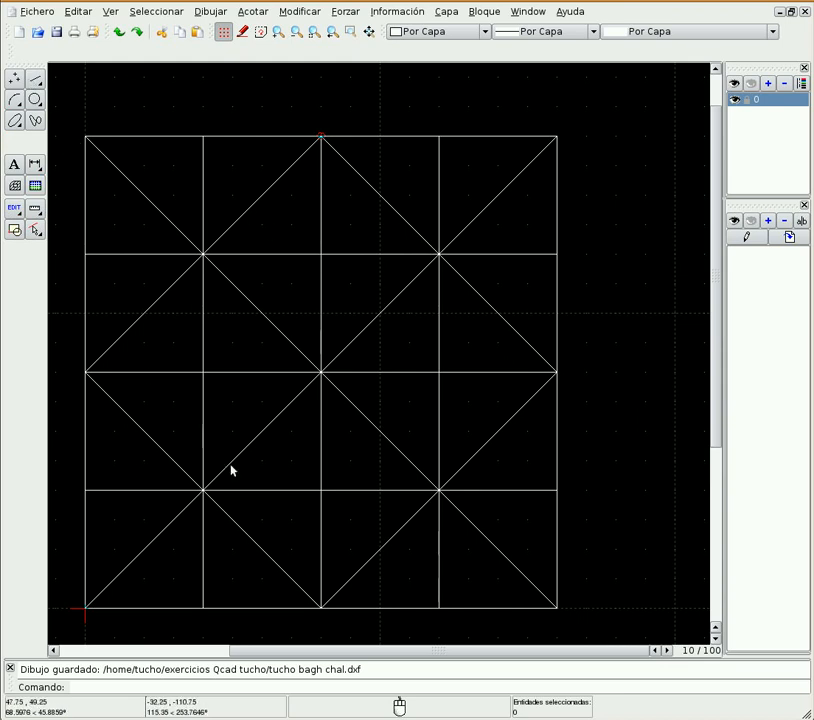
- Save the drawing under the new file name "exercicio 2 tucho" in DXF 2000 format
{"action": "left_click", "coordinate": [40, 13]}
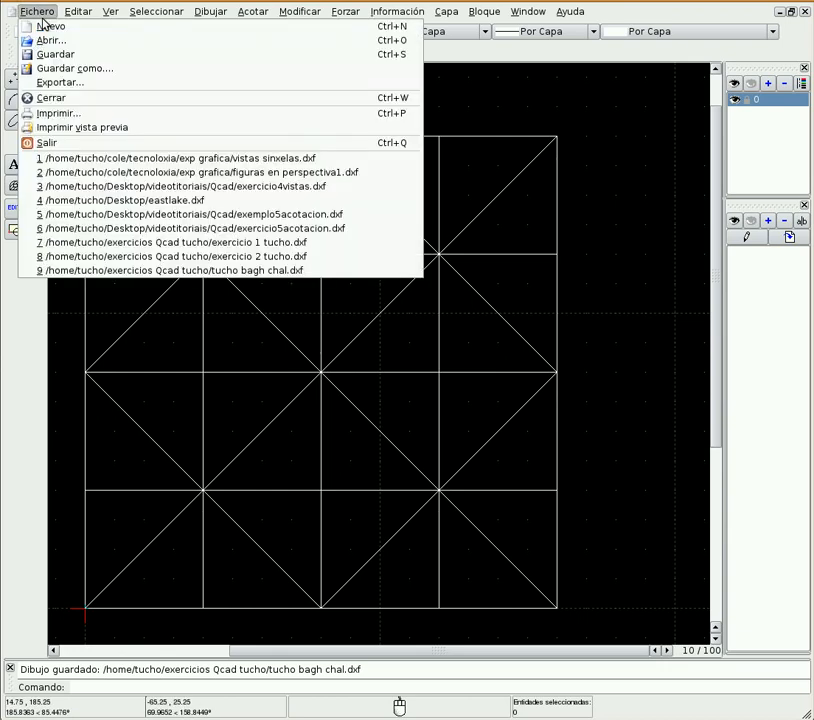
{"action": "left_click", "coordinate": [56, 68]}
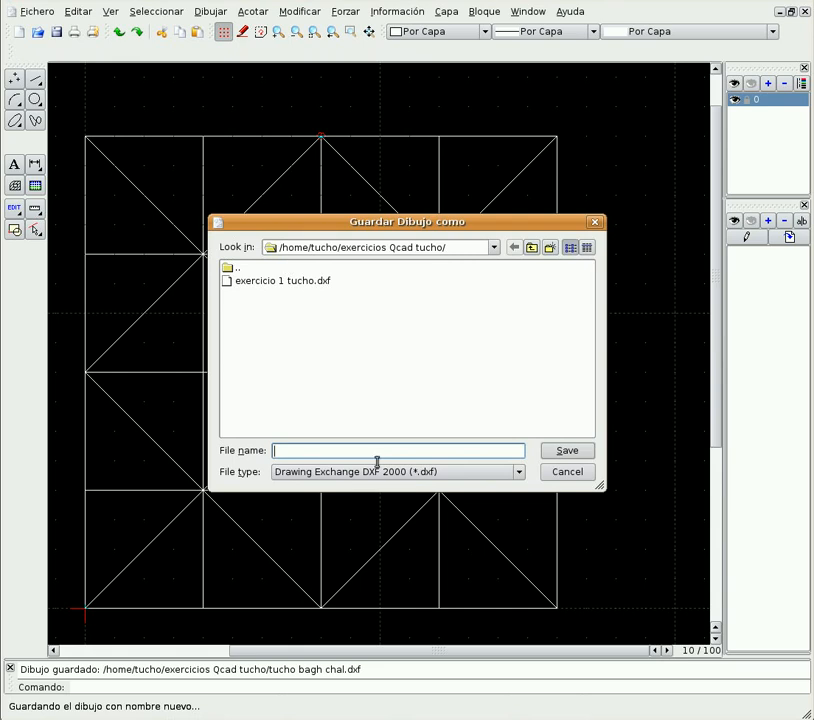
{"action": "type", "text": "exercicio 2 tucho"}
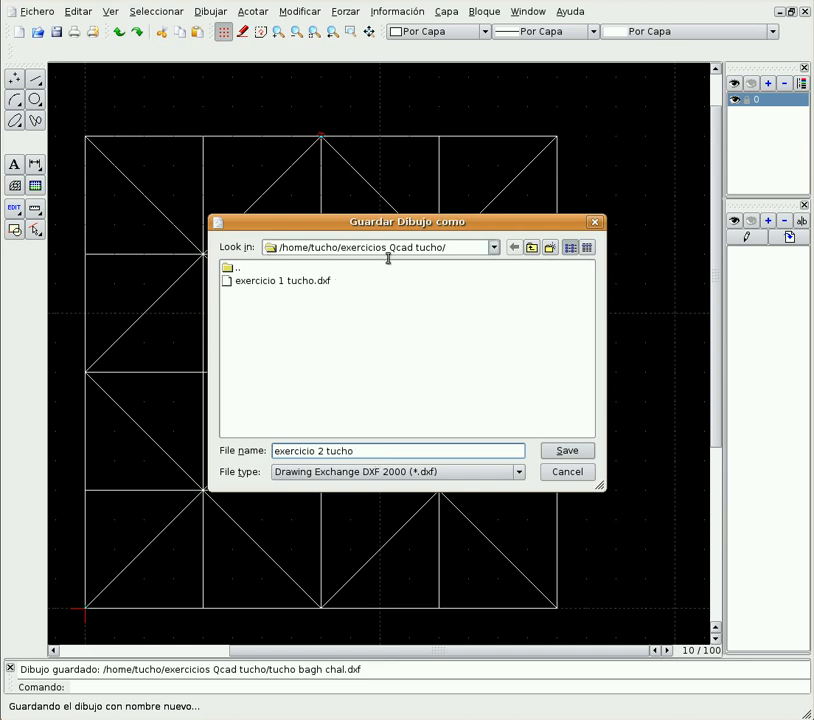
{"action": "left_click", "coordinate": [564, 451]}
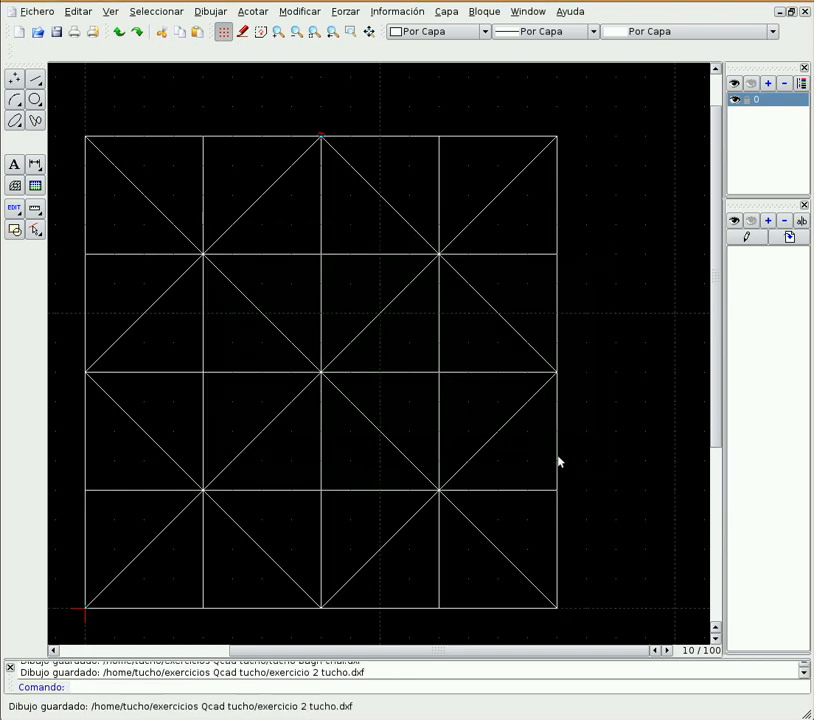